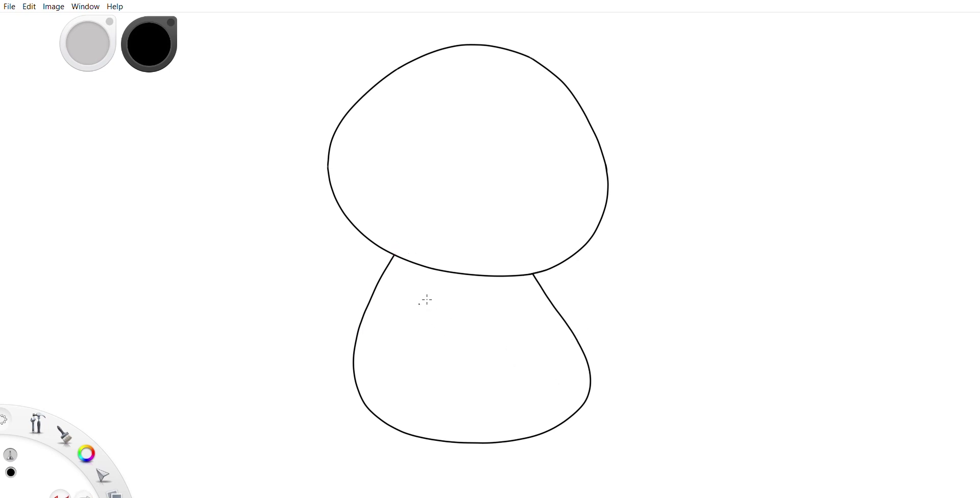
# Draw the outlines of the koala's two front legs, ending in rounded paws, inside the body
pyautogui.moveTo(417, 323)
pyautogui.mouseDown()
pyautogui.moveTo(434, 375)
pyautogui.moveTo(430, 412)
pyautogui.moveTo(411, 432)
pyautogui.moveTo(382, 427)
pyautogui.mouseUp()
pyautogui.moveTo(467, 306)
pyautogui.mouseDown()
pyautogui.moveTo(468, 341)
pyautogui.moveTo(439, 405)
pyautogui.moveTo(444, 424)
pyautogui.moveTo(465, 435)
pyautogui.moveTo(485, 433)
pyautogui.moveTo(513, 400)
pyautogui.moveTo(523, 294)
pyautogui.mouseUp()
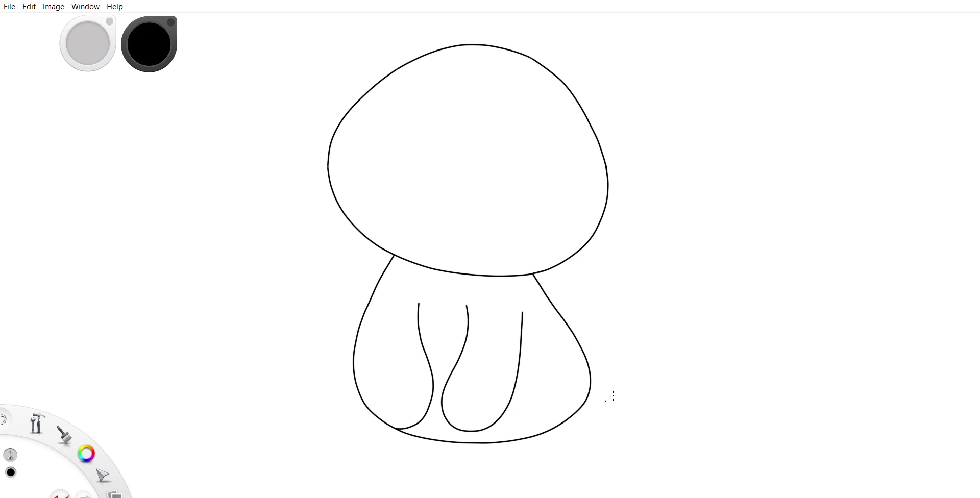
# Draw a rounded hind leg with a scalloped, three-toed foot on each side of the koala's body
pyautogui.moveTo(587, 359)
pyautogui.mouseDown()
pyautogui.moveTo(540, 403)
pyautogui.moveTo(551, 446)
pyautogui.moveTo(588, 450)
pyautogui.moveTo(636, 421)
pyautogui.moveTo(641, 407)
pyautogui.moveTo(595, 355)
pyautogui.moveTo(639, 420)
pyautogui.mouseUp()
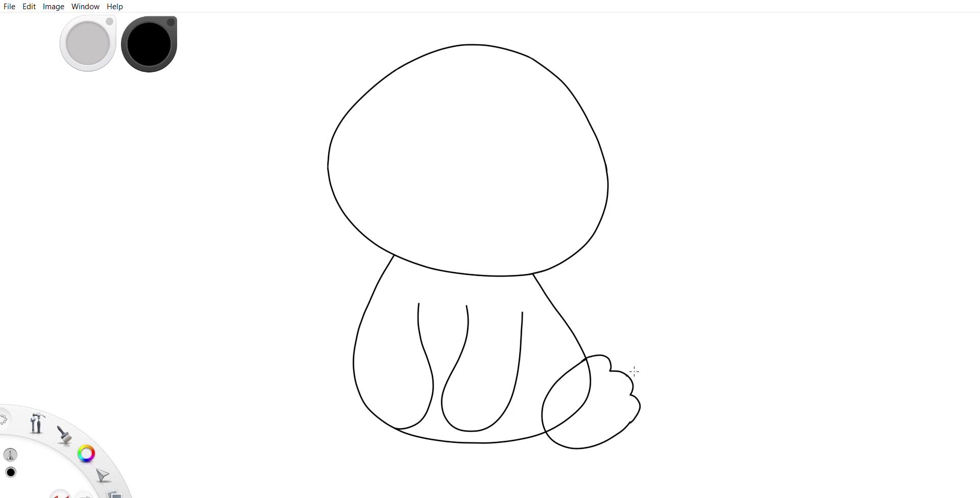
pyautogui.hotkey('ctrl', 'z')
pyautogui.moveTo(555, 372)
pyautogui.mouseDown()
pyautogui.moveTo(537, 408)
pyautogui.moveTo(545, 434)
pyautogui.mouseUp()
pyautogui.moveTo(619, 360)
pyautogui.mouseDown()
pyautogui.moveTo(591, 335)
pyautogui.moveTo(557, 337)
pyautogui.moveTo(536, 356)
pyautogui.moveTo(538, 406)
pyautogui.mouseUp()
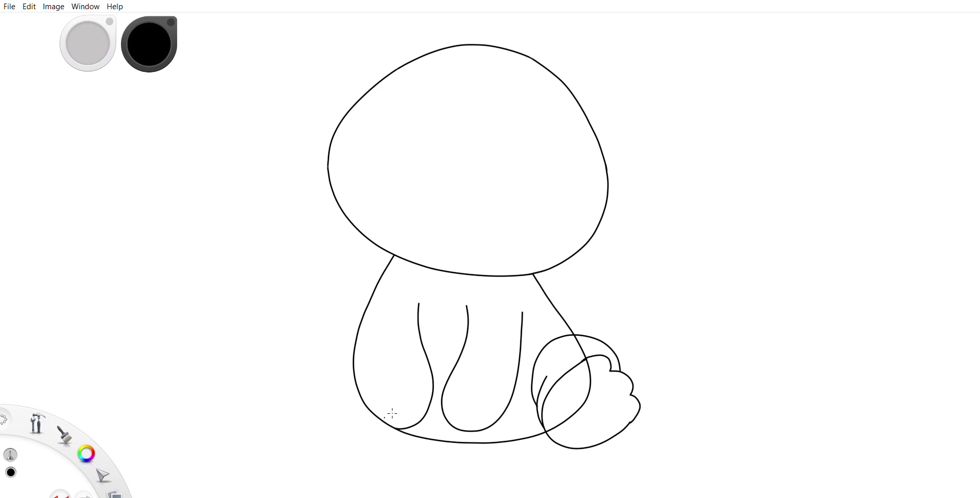
pyautogui.moveTo(311, 401)
pyautogui.mouseDown()
pyautogui.moveTo(352, 436)
pyautogui.moveTo(378, 434)
pyautogui.moveTo(395, 413)
pyautogui.mouseUp()
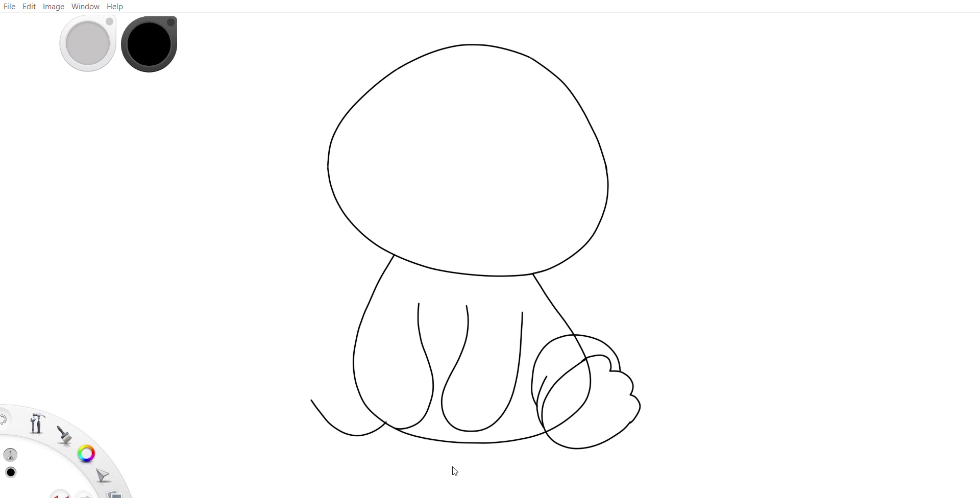
pyautogui.moveTo(311, 401)
pyautogui.mouseDown()
pyautogui.moveTo(320, 370)
pyautogui.moveTo(354, 349)
pyautogui.moveTo(343, 331)
pyautogui.moveTo(331, 346)
pyautogui.mouseUp()
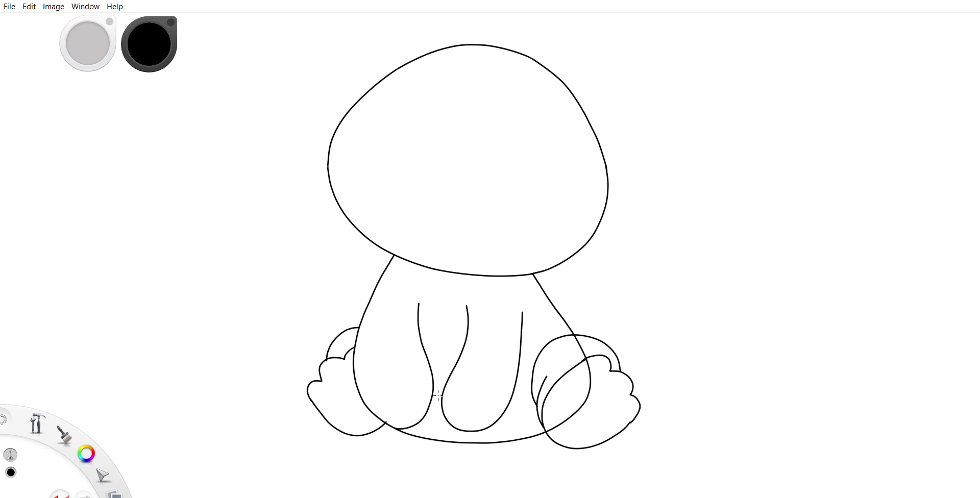
# Add short toe lines to both front paws
pyautogui.moveTo(423, 389); pyautogui.dragTo(432, 400)
pyautogui.moveTo(391, 422); pyautogui.dragTo(404, 427)
pyautogui.moveTo(447, 410)
pyautogui.mouseDown()
pyautogui.moveTo(458, 407)
pyautogui.moveTo(481, 426)
pyautogui.mouseUp()
# Draw a large ear with a scalloped edge and an inner ear outline on each side of the head
pyautogui.moveTo(419, 56)
pyautogui.mouseDown()
pyautogui.moveTo(376, 32)
pyautogui.moveTo(338, 36)
pyautogui.moveTo(267, 72)
pyautogui.mouseUp()
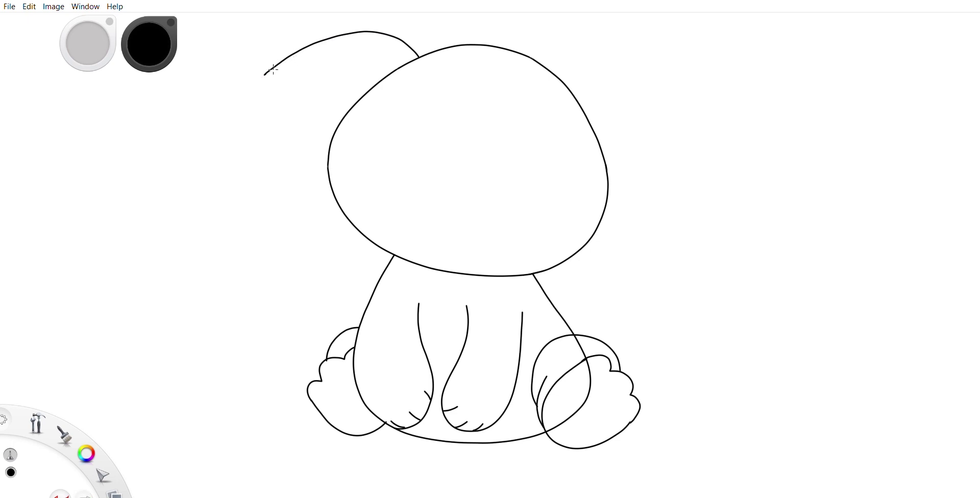
pyautogui.moveTo(274, 68)
pyautogui.mouseDown()
pyautogui.moveTo(265, 87)
pyautogui.moveTo(282, 92)
pyautogui.moveTo(284, 128)
pyautogui.moveTo(300, 131)
pyautogui.moveTo(329, 157)
pyautogui.mouseUp()
pyautogui.moveTo(401, 63)
pyautogui.mouseDown()
pyautogui.moveTo(353, 52)
pyautogui.moveTo(302, 72)
pyautogui.moveTo(321, 119)
pyautogui.moveTo(337, 128)
pyautogui.mouseUp()
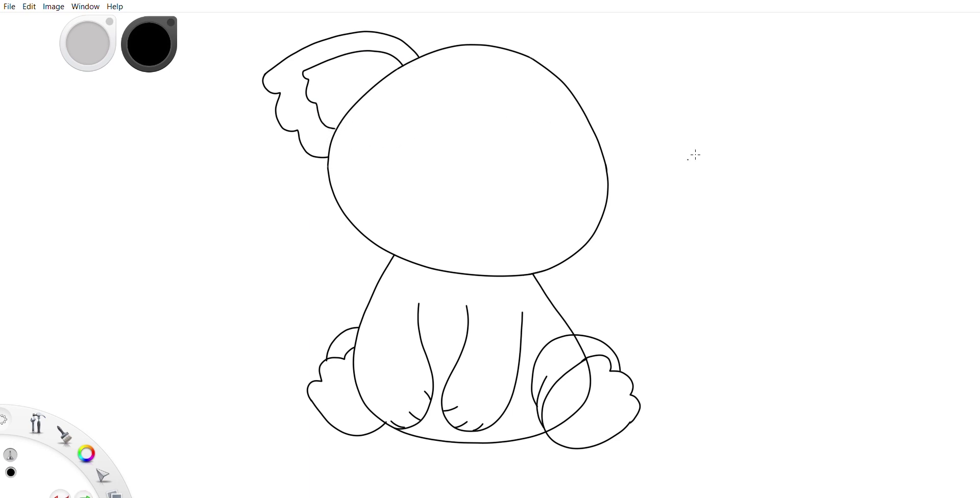
pyautogui.moveTo(686, 157)
pyautogui.mouseDown()
pyautogui.moveTo(663, 107)
pyautogui.moveTo(617, 81)
pyautogui.moveTo(567, 83)
pyautogui.mouseUp()
pyautogui.moveTo(686, 162); pyautogui.dragTo(604, 211)
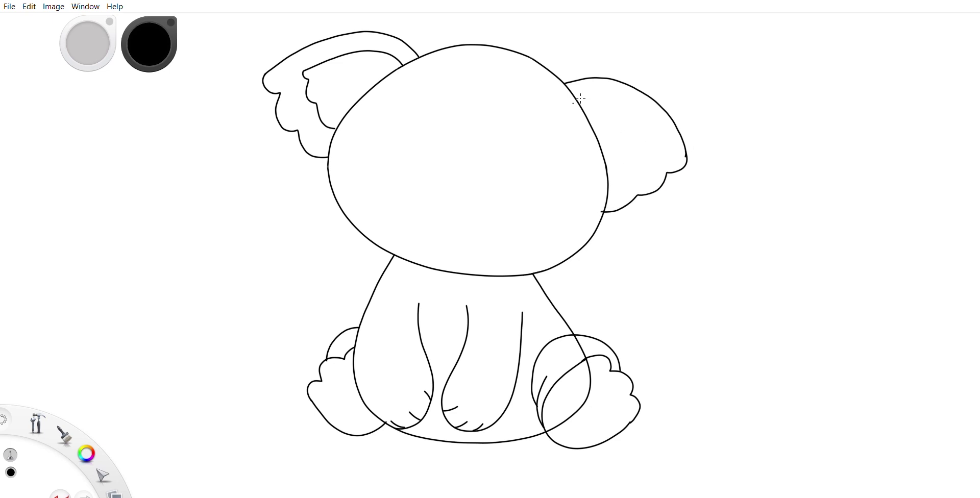
pyautogui.moveTo(579, 101)
pyautogui.mouseDown()
pyautogui.moveTo(641, 125)
pyautogui.moveTo(658, 146)
pyautogui.moveTo(610, 190)
pyautogui.mouseUp()
# Erase the stray line ends on the right ear and the body outline overlapping the right hind leg and foot
pyautogui.click(15, 265)
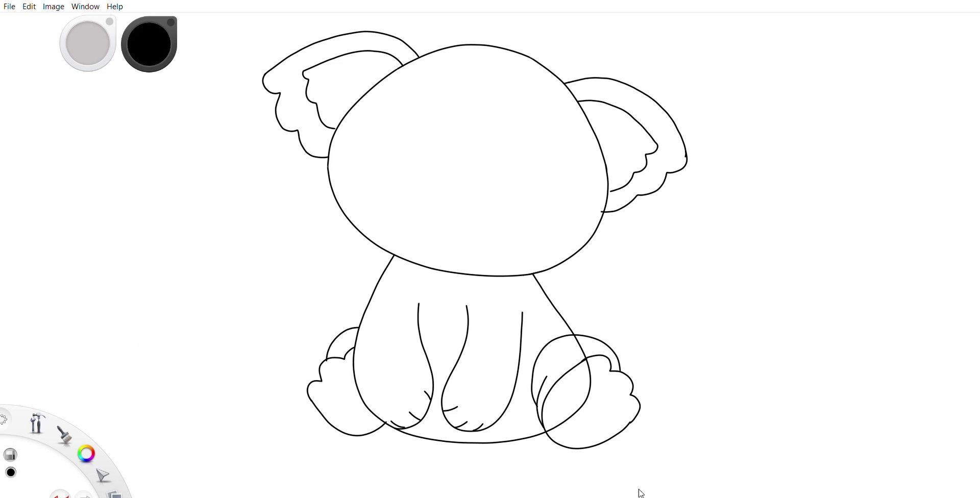
pyautogui.click(623, 481)
pyautogui.moveTo(599, 215); pyautogui.dragTo(601, 212)
pyautogui.moveTo(683, 153); pyautogui.dragTo(683, 159)
pyautogui.moveTo(574, 343); pyautogui.dragTo(585, 345)
pyautogui.moveTo(582, 370)
pyautogui.mouseDown()
pyautogui.moveTo(595, 359)
pyautogui.moveTo(582, 406)
pyautogui.moveTo(565, 421)
pyautogui.mouseUp()
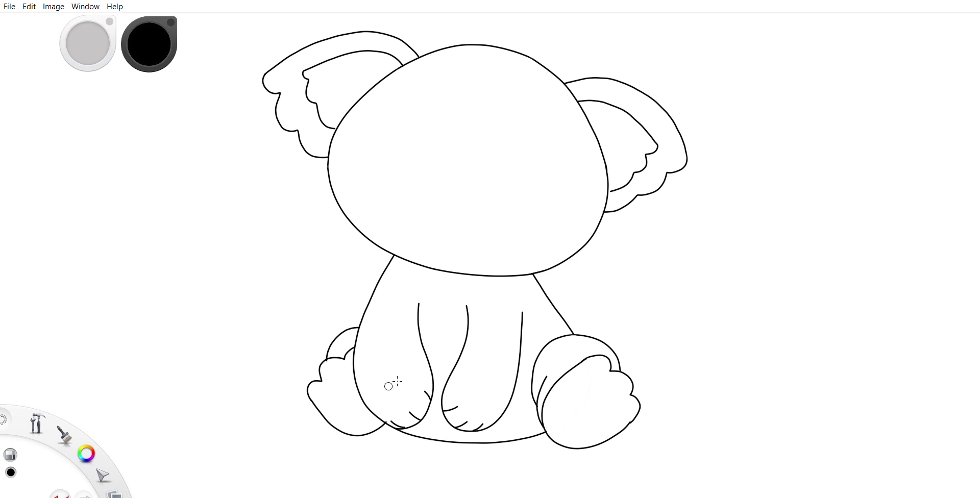
# Draw the belly patch edges: an arc joining the tops of the front legs and a curve beside the right paw
pyautogui.press('i')
pyautogui.moveTo(466, 306); pyautogui.dragTo(418, 314)
pyautogui.moveTo(513, 395)
pyautogui.mouseDown()
pyautogui.moveTo(515, 429)
pyautogui.moveTo(499, 441)
pyautogui.mouseUp()
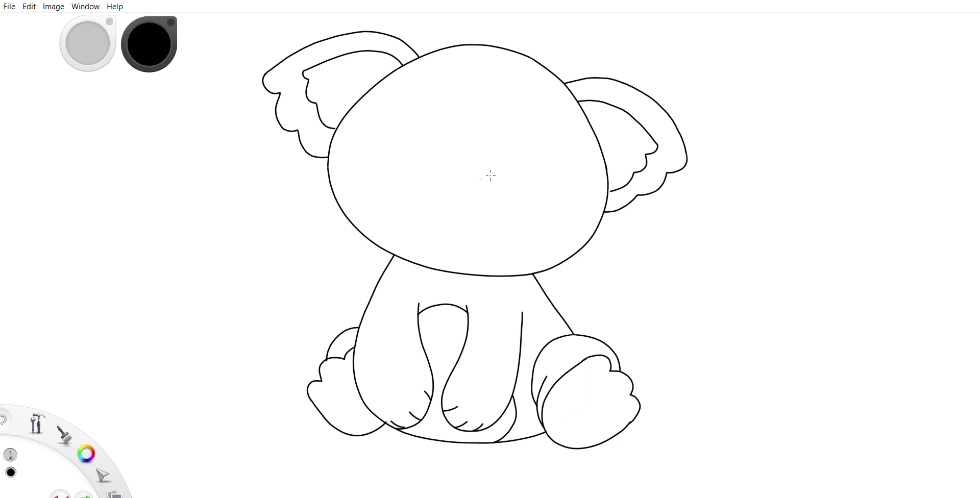
# Draw a large rounded nose in the middle of the face and trace an oval eye on each side with the ellipse guide
pyautogui.moveTo(483, 179)
pyautogui.mouseDown()
pyautogui.moveTo(442, 176)
pyautogui.moveTo(425, 208)
pyautogui.moveTo(430, 244)
pyautogui.moveTo(459, 256)
pyautogui.moveTo(486, 240)
pyautogui.moveTo(492, 211)
pyautogui.mouseUp()
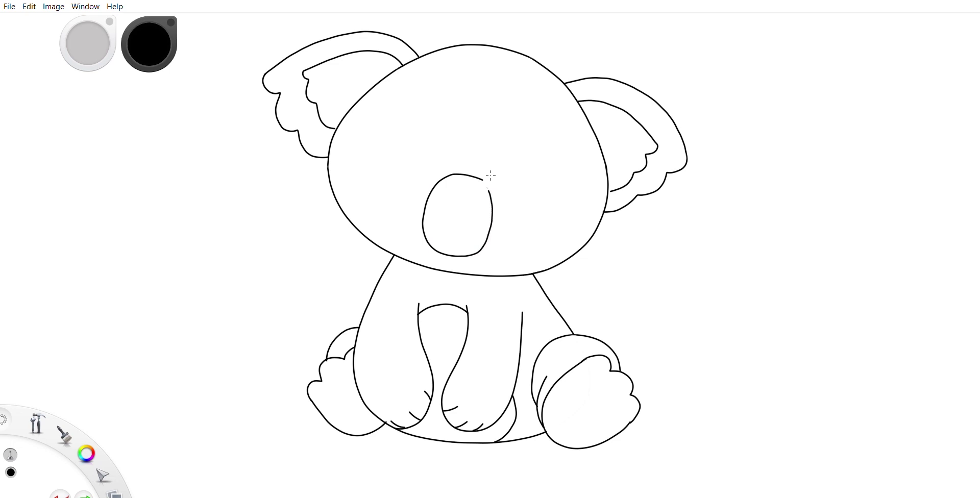
pyautogui.click(512, 181)
pyautogui.press('e')
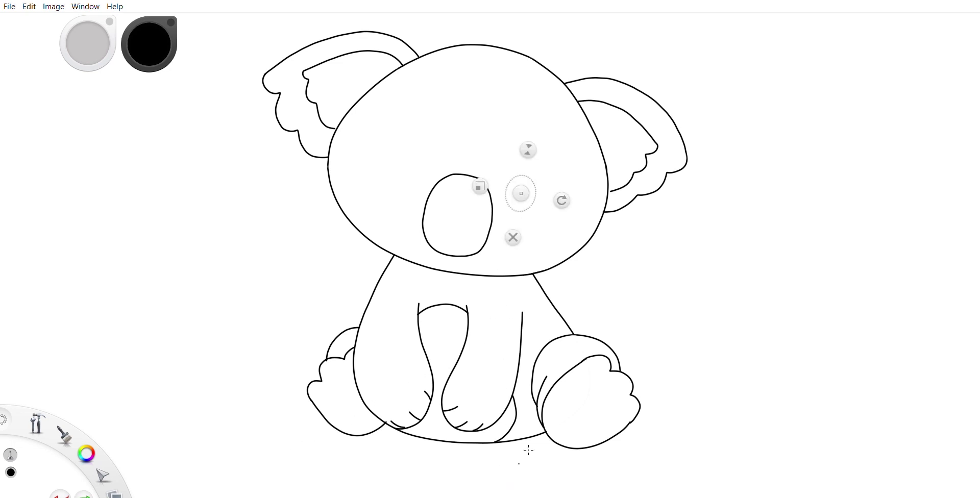
pyautogui.moveTo(517, 176)
pyautogui.mouseDown()
pyautogui.moveTo(506, 202)
pyautogui.moveTo(536, 190)
pyautogui.moveTo(516, 179)
pyautogui.moveTo(480, 188)
pyautogui.mouseUp()
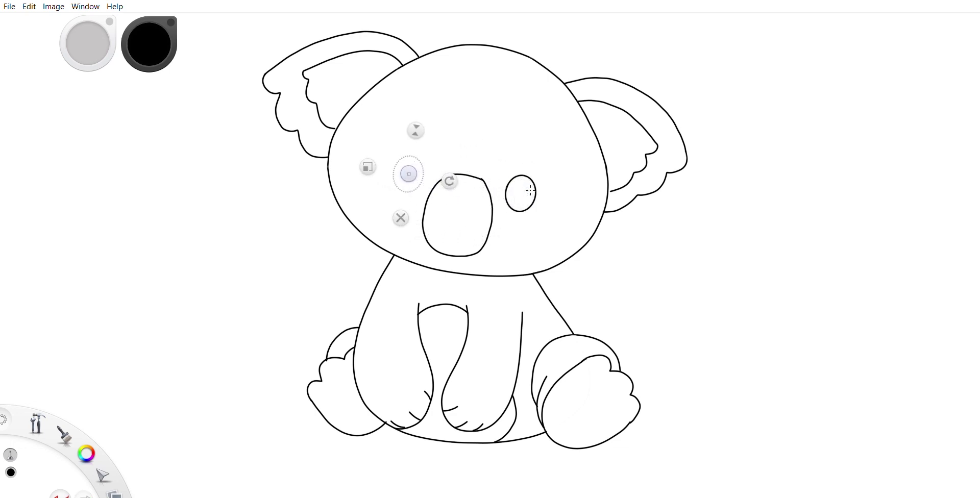
pyautogui.moveTo(414, 191); pyautogui.dragTo(409, 155)
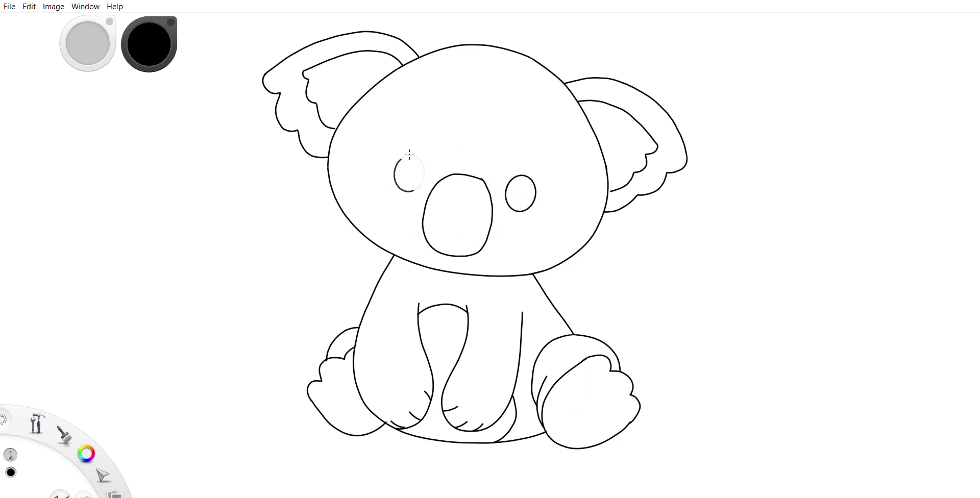
pyautogui.click(402, 216)
pyautogui.press('e')
pyautogui.moveTo(483, 174); pyautogui.dragTo(491, 181)
pyautogui.press('e')
# Position the ellipse guide on the right hind foot and trace its large oval sole pad
pyautogui.moveTo(854, 465); pyautogui.dragTo(859, 462)
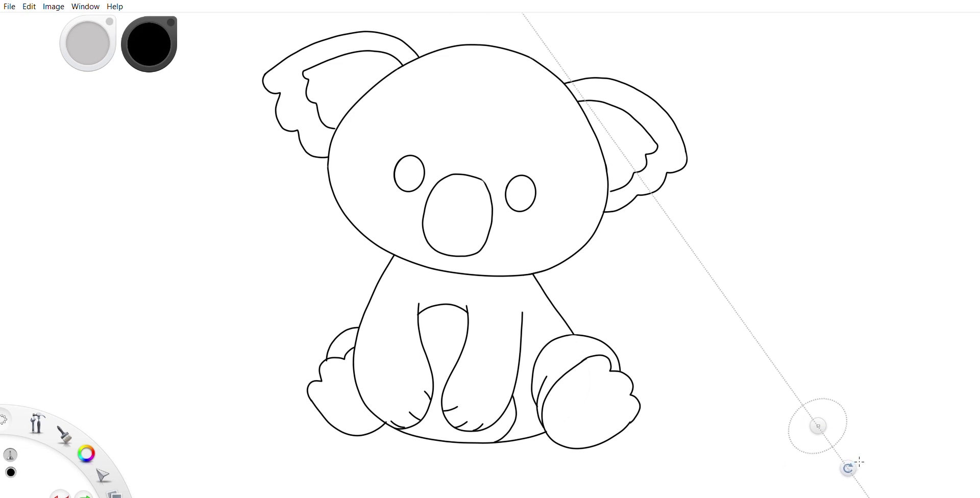
pyautogui.moveTo(819, 426)
pyautogui.mouseDown()
pyautogui.moveTo(584, 413)
pyautogui.moveTo(567, 434)
pyautogui.moveTo(612, 403)
pyautogui.moveTo(597, 387)
pyautogui.mouseUp()
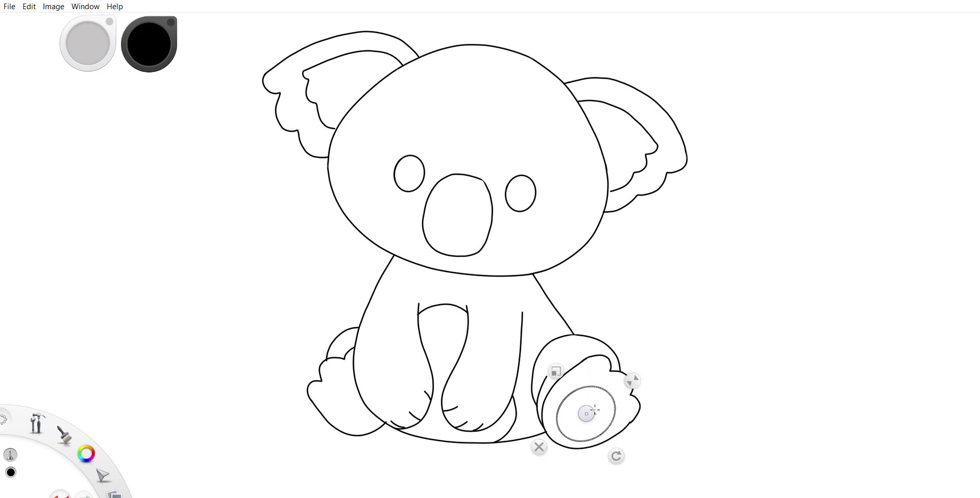
# Move, rotate and shrink the ellipse guide to fit the left hind foot and trace the visible part of its sole pad
pyautogui.moveTo(587, 414)
pyautogui.mouseDown()
pyautogui.moveTo(424, 428)
pyautogui.moveTo(357, 421)
pyautogui.mouseUp()
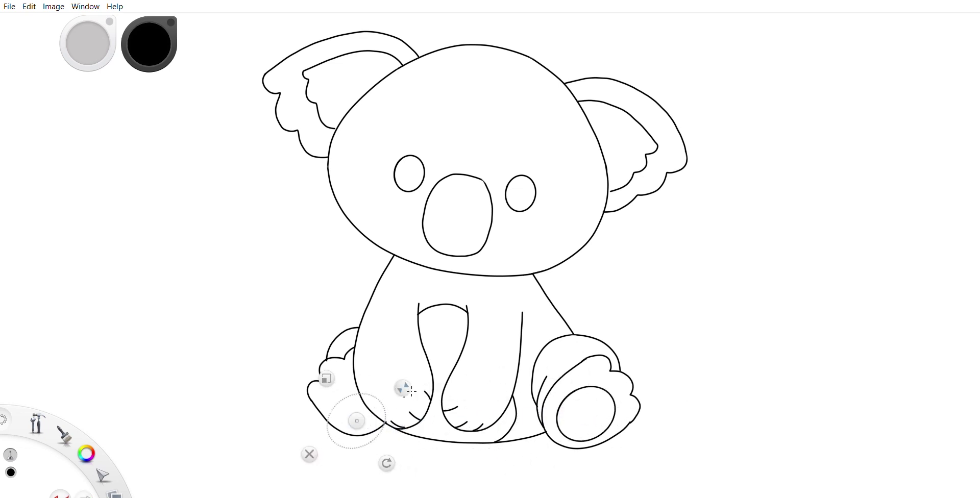
pyautogui.moveTo(386, 463); pyautogui.dragTo(402, 395)
pyautogui.moveTo(357, 421); pyautogui.dragTo(352, 404)
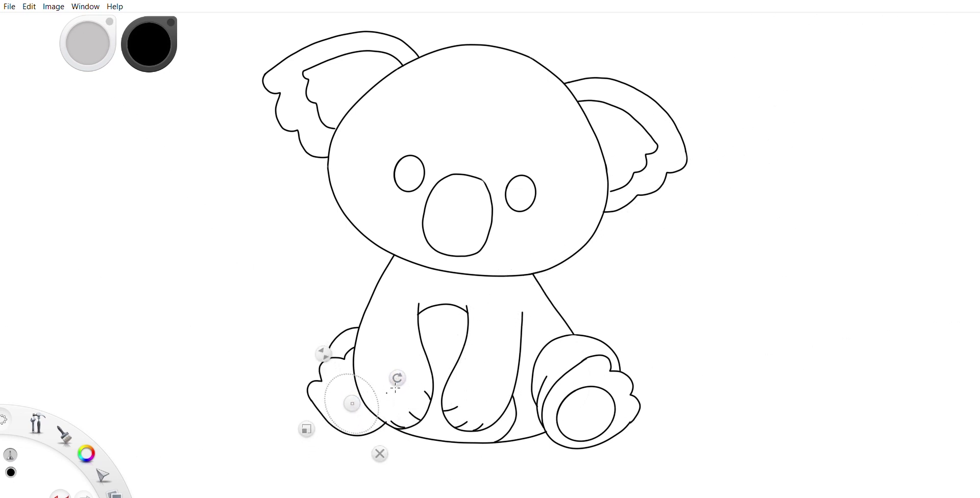
pyautogui.moveTo(398, 380)
pyautogui.mouseDown()
pyautogui.moveTo(409, 375)
pyautogui.moveTo(392, 374)
pyautogui.mouseUp()
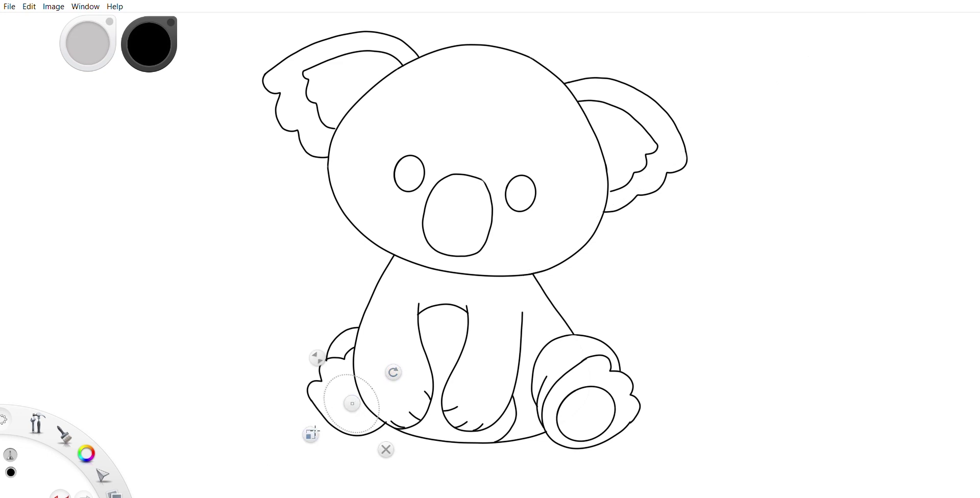
pyautogui.moveTo(317, 433); pyautogui.dragTo(318, 433)
pyautogui.moveTo(397, 374); pyautogui.dragTo(392, 374)
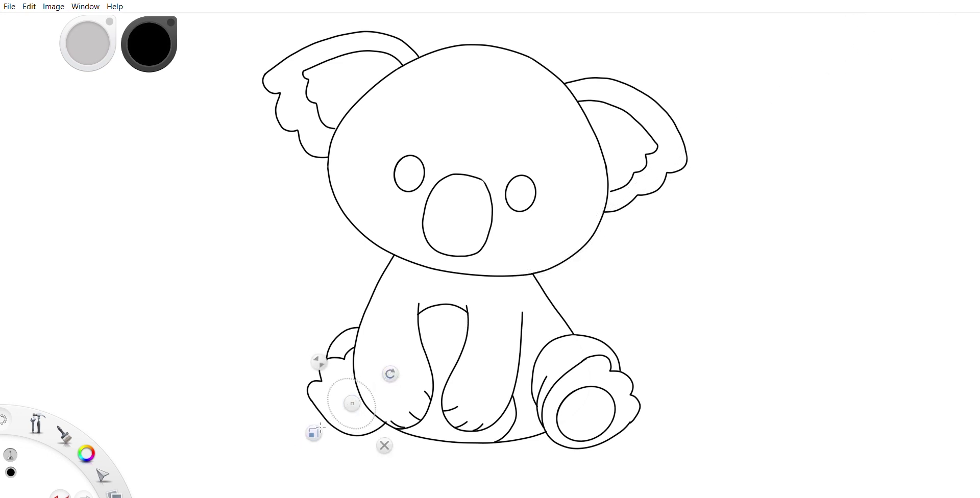
pyautogui.moveTo(353, 404); pyautogui.dragTo(360, 401)
pyautogui.moveTo(315, 431); pyautogui.dragTo(321, 427)
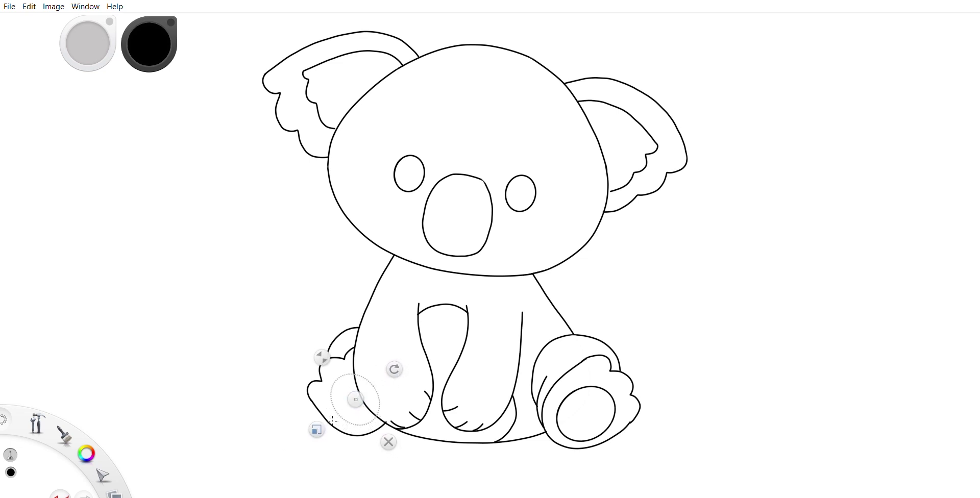
pyautogui.moveTo(357, 400); pyautogui.dragTo(335, 393)
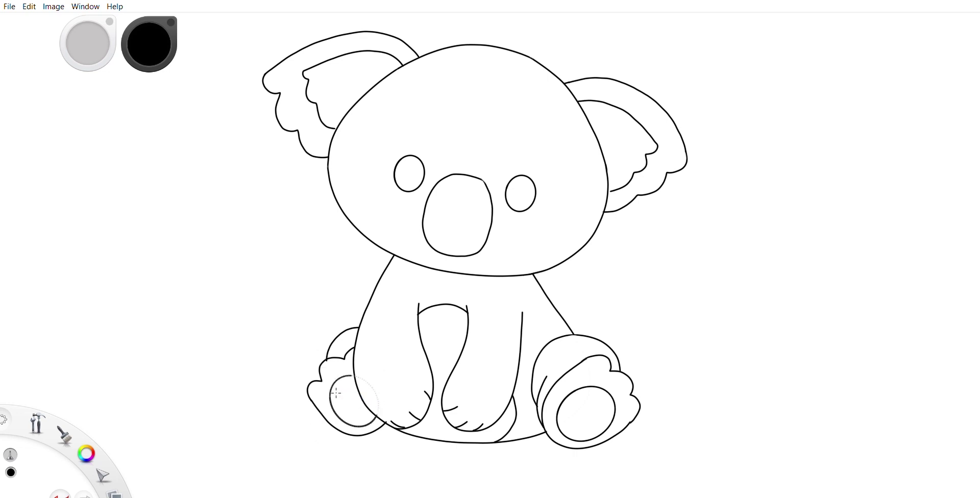
pyautogui.moveTo(336, 394); pyautogui.dragTo(332, 401)
pyautogui.click(388, 444)
# Draw three small round toe pads on each hind foot
pyautogui.moveTo(632, 403); pyautogui.dragTo(633, 404)
pyautogui.click(60, 494)
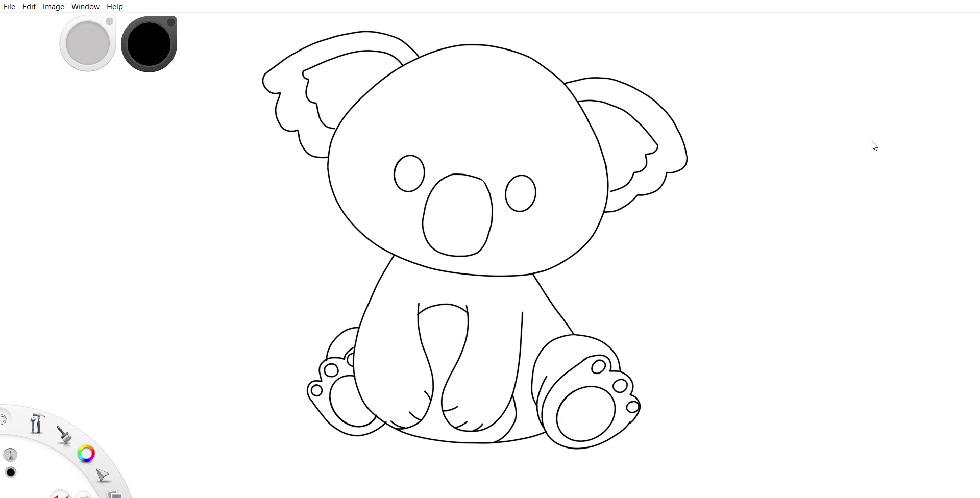
# Fill both eyes with black and add one larger and one smaller round white highlight to each
pyautogui.moveTo(519, 185); pyautogui.dragTo(534, 196)
pyautogui.moveTo(409, 162)
pyautogui.mouseDown()
pyautogui.moveTo(414, 180)
pyautogui.moveTo(424, 166)
pyautogui.moveTo(406, 163)
pyautogui.mouseUp()
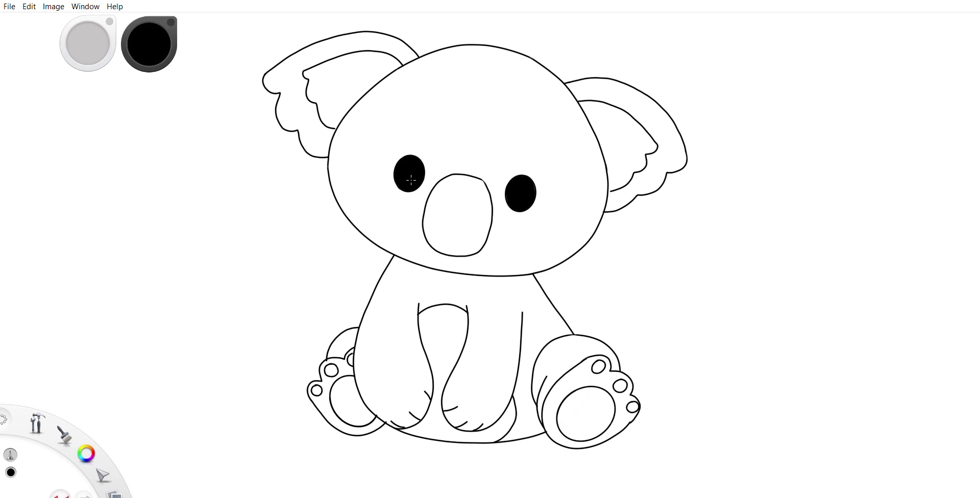
pyautogui.keyDown('alt'); pyautogui.click(70, 110); pyautogui.keyUp('alt')
pyautogui.click(528, 186)
pyautogui.click(417, 165)
pyautogui.click(409, 167)
pyautogui.click(527, 200)
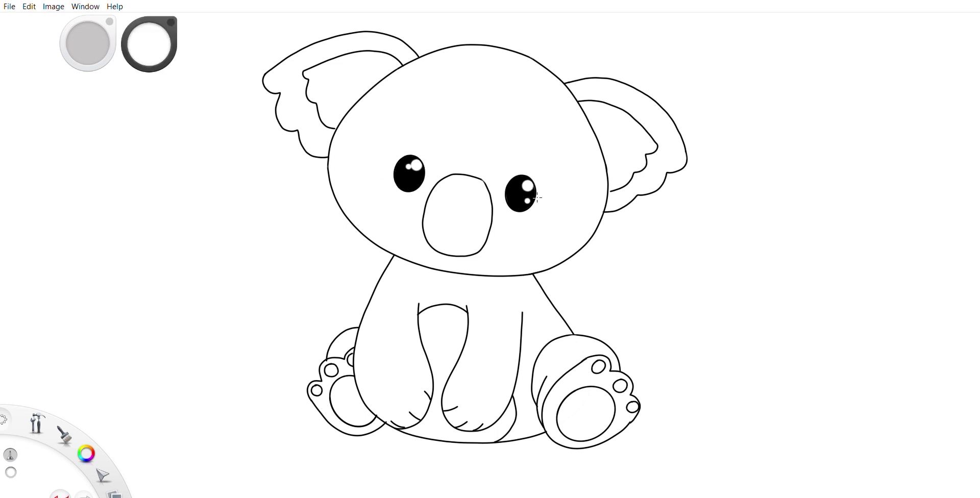
pyautogui.click(520, 188)
# Fill the nose with black and paint a short light grey highlight near its upper right edge
pyautogui.keyDown('alt'); pyautogui.click(516, 200); pyautogui.keyUp('alt')
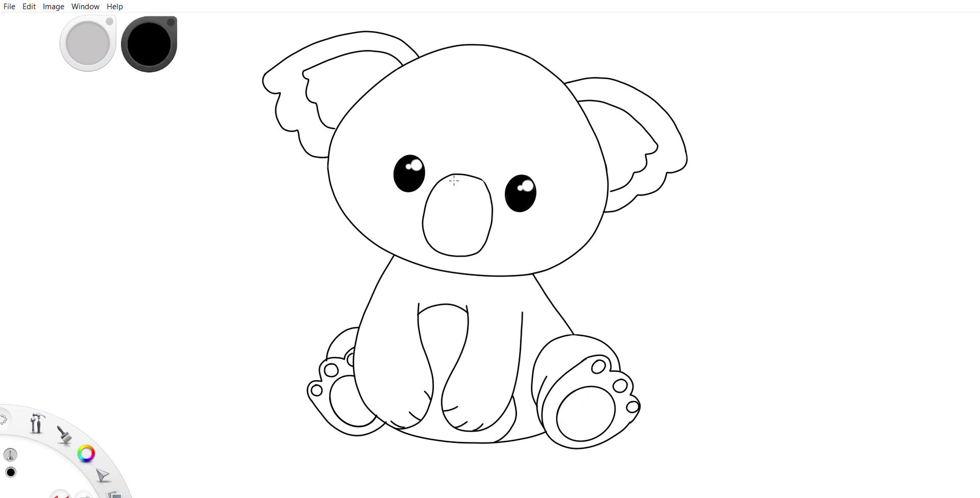
pyautogui.moveTo(445, 187)
pyautogui.mouseDown()
pyautogui.moveTo(453, 247)
pyautogui.moveTo(486, 237)
pyautogui.moveTo(481, 244)
pyautogui.moveTo(485, 205)
pyautogui.moveTo(495, 202)
pyautogui.moveTo(489, 185)
pyautogui.moveTo(449, 183)
pyautogui.moveTo(483, 194)
pyautogui.mouseUp()
pyautogui.click(94, 242)
pyautogui.click(9, 261)
# Paint the whole head medium grey around the eyes and nose
pyautogui.moveTo(149, 44); pyautogui.dragTo(127, 37)
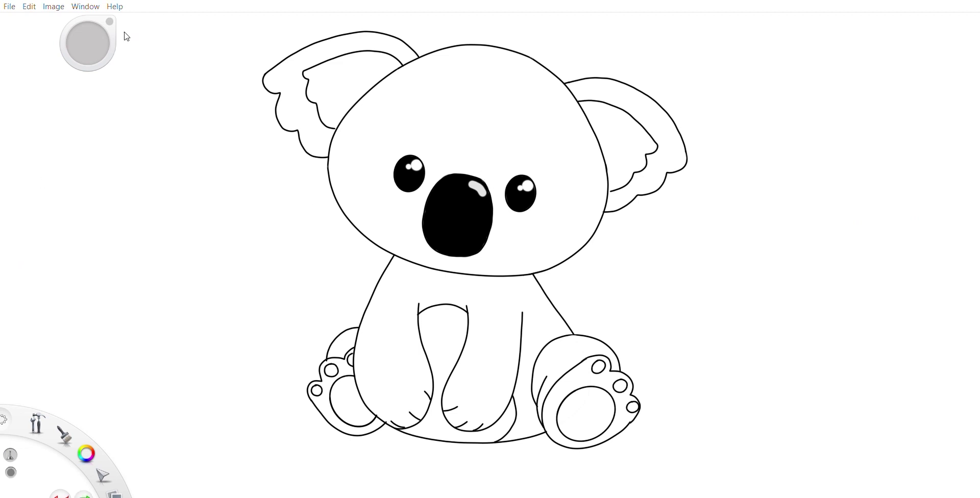
pyautogui.moveTo(411, 86)
pyautogui.mouseDown()
pyautogui.moveTo(338, 140)
pyautogui.moveTo(343, 190)
pyautogui.moveTo(364, 214)
pyautogui.mouseUp()
pyautogui.moveTo(350, 170)
pyautogui.mouseDown()
pyautogui.moveTo(378, 230)
pyautogui.moveTo(445, 153)
pyautogui.moveTo(485, 56)
pyautogui.moveTo(427, 67)
pyautogui.moveTo(567, 110)
pyautogui.moveTo(511, 51)
pyautogui.moveTo(396, 67)
pyautogui.moveTo(581, 117)
pyautogui.moveTo(603, 215)
pyautogui.moveTo(511, 268)
pyautogui.moveTo(572, 179)
pyautogui.mouseUp()
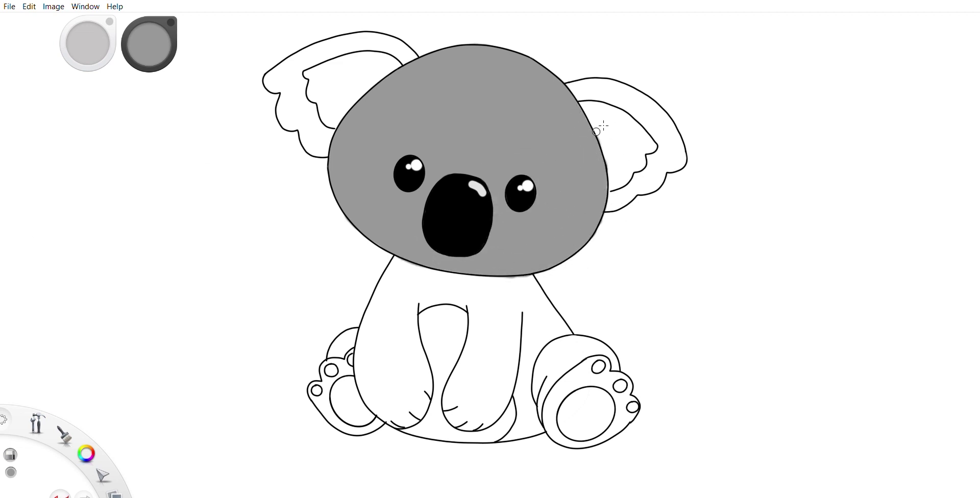
# Paint the outer parts of both ears the same grey as the head, leaving the inner ears white
pyautogui.moveTo(414, 61)
pyautogui.mouseDown()
pyautogui.moveTo(413, 46)
pyautogui.moveTo(376, 30)
pyautogui.moveTo(368, 39)
pyautogui.moveTo(387, 41)
pyautogui.moveTo(316, 46)
pyautogui.moveTo(284, 66)
pyautogui.moveTo(276, 80)
pyautogui.moveTo(305, 67)
pyautogui.moveTo(288, 106)
pyautogui.moveTo(293, 121)
pyautogui.moveTo(315, 101)
pyautogui.moveTo(295, 116)
pyautogui.moveTo(311, 119)
pyautogui.moveTo(319, 146)
pyautogui.moveTo(318, 108)
pyautogui.mouseUp()
pyautogui.moveTo(613, 193); pyautogui.dragTo(607, 220)
pyautogui.moveTo(638, 190)
pyautogui.mouseDown()
pyautogui.moveTo(669, 169)
pyautogui.moveTo(654, 185)
pyautogui.moveTo(662, 154)
pyautogui.moveTo(659, 161)
pyautogui.moveTo(683, 166)
pyautogui.mouseUp()
pyautogui.moveTo(571, 86)
pyautogui.mouseDown()
pyautogui.moveTo(613, 94)
pyautogui.moveTo(651, 88)
pyautogui.moveTo(631, 96)
pyautogui.moveTo(671, 134)
pyautogui.moveTo(629, 83)
pyautogui.moveTo(673, 114)
pyautogui.moveTo(649, 91)
pyautogui.moveTo(680, 153)
pyautogui.mouseUp()
# Paint the body, front legs and hind legs grey, leaving the belly patch and the soles of the feet white
pyautogui.moveTo(404, 261)
pyautogui.mouseDown()
pyautogui.moveTo(371, 328)
pyautogui.moveTo(408, 271)
pyautogui.moveTo(383, 357)
pyautogui.moveTo(431, 359)
pyautogui.moveTo(428, 406)
pyautogui.moveTo(409, 424)
pyautogui.moveTo(380, 406)
pyautogui.moveTo(418, 416)
pyautogui.moveTo(434, 303)
pyautogui.moveTo(473, 291)
pyautogui.moveTo(480, 309)
pyautogui.moveTo(538, 273)
pyautogui.moveTo(567, 332)
pyautogui.moveTo(510, 303)
pyautogui.moveTo(452, 404)
pyautogui.moveTo(510, 388)
pyautogui.moveTo(475, 404)
pyautogui.moveTo(502, 411)
pyautogui.moveTo(534, 341)
pyautogui.moveTo(526, 429)
pyautogui.moveTo(561, 366)
pyautogui.moveTo(580, 355)
pyautogui.moveTo(546, 404)
pyautogui.moveTo(582, 353)
pyautogui.moveTo(600, 350)
pyautogui.mouseUp()
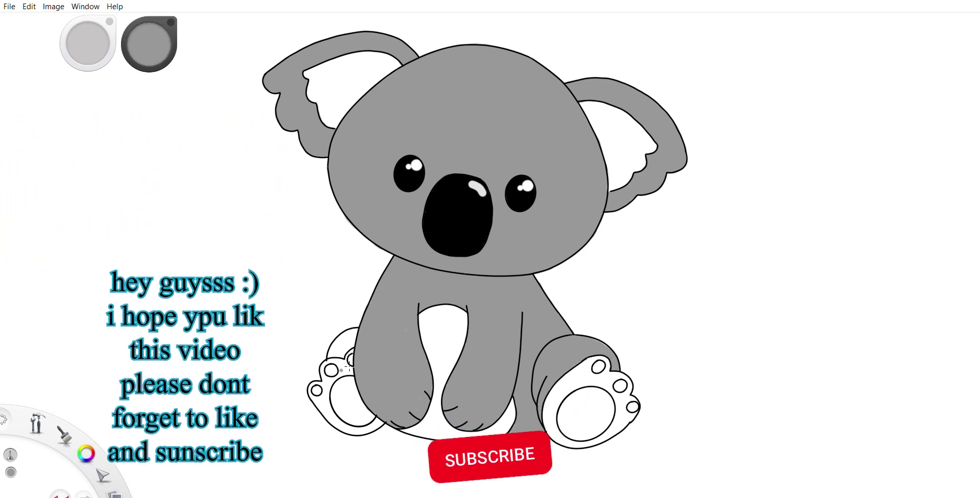
pyautogui.moveTo(350, 366)
pyautogui.mouseDown()
pyautogui.moveTo(335, 347)
pyautogui.moveTo(353, 339)
pyautogui.mouseUp()
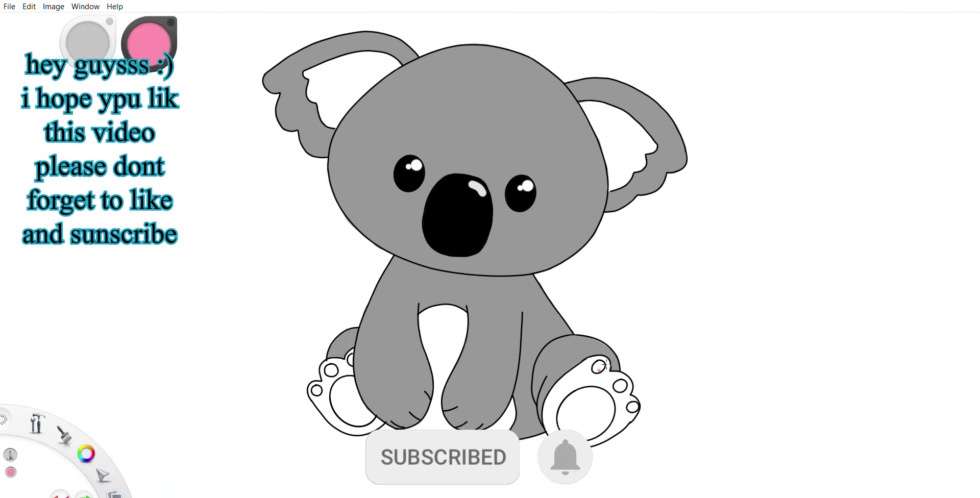
# Colour the uppermost toe pad of the right hind foot pink
pyautogui.moveTo(596, 370); pyautogui.dragTo(603, 364)
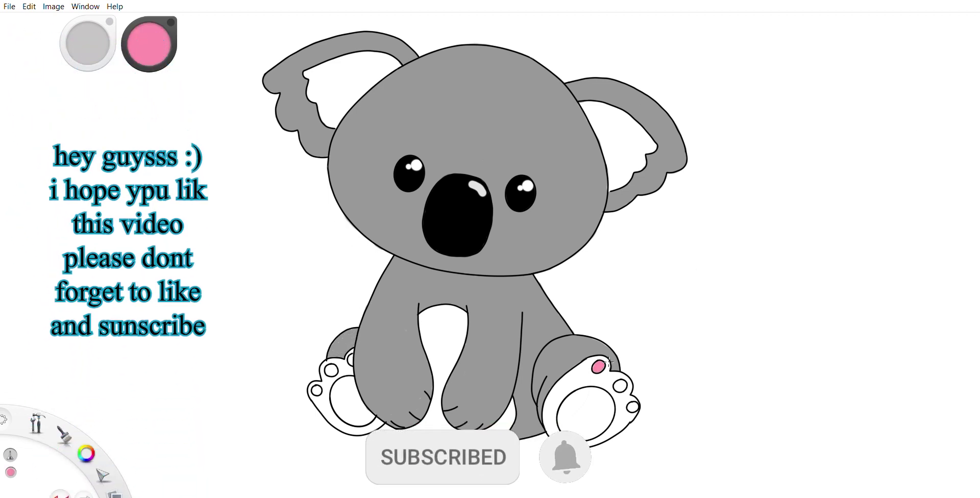